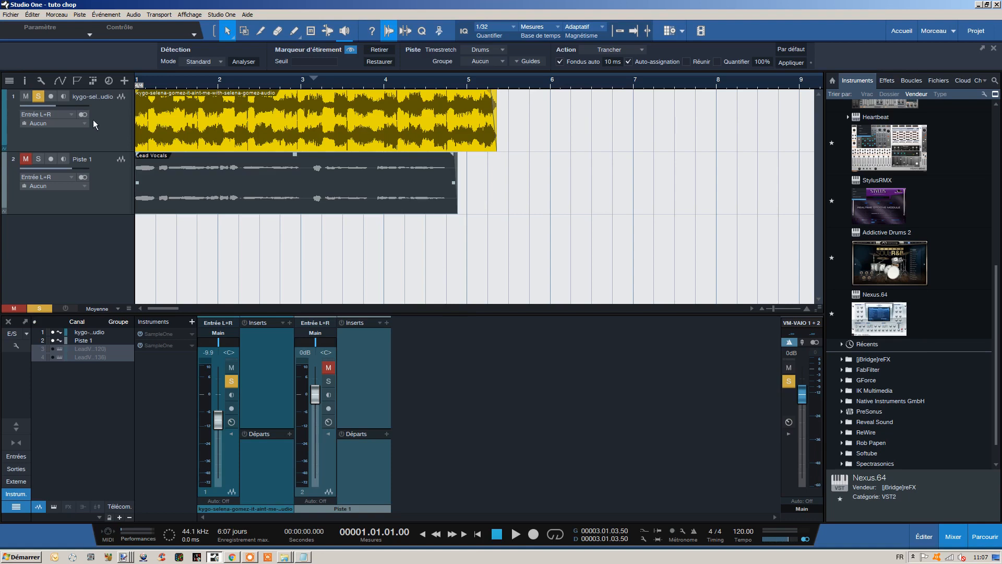
Play back the soloed Kygo and Selena Gomez song track from the start and stop it
left_click(516, 534)
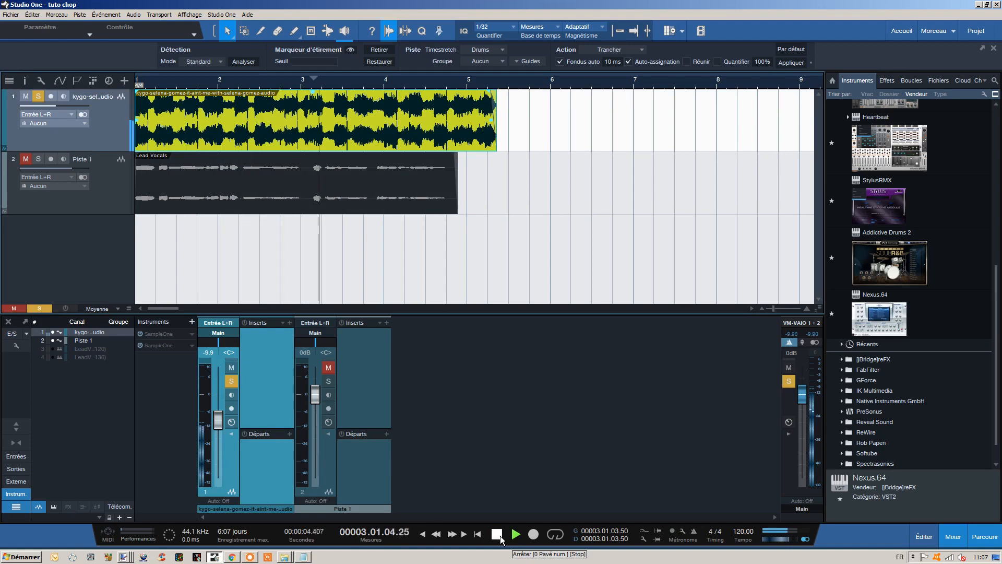
left_click(499, 535)
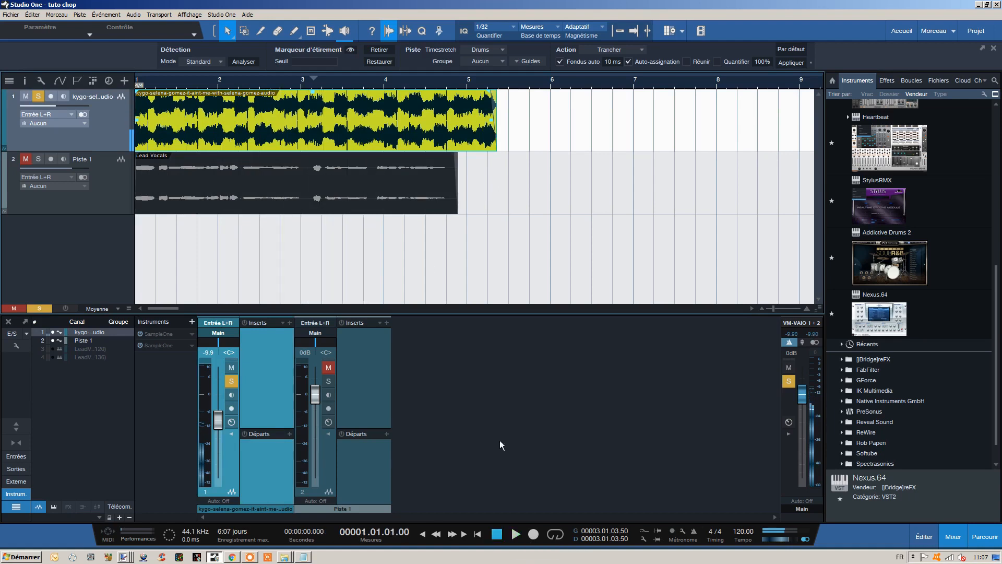
left_click(337, 249)
Mute the song track without solo, and unmute and solo Piste 1 with the Lead Vocals event
left_click(165, 186)
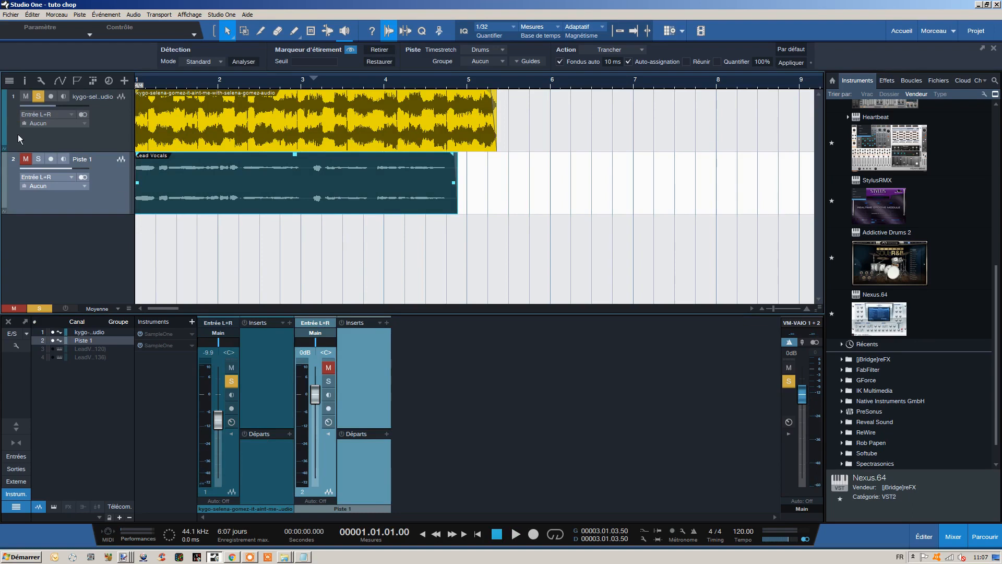
left_click(38, 159)
left_click(25, 158)
left_click(38, 96)
left_click(25, 96)
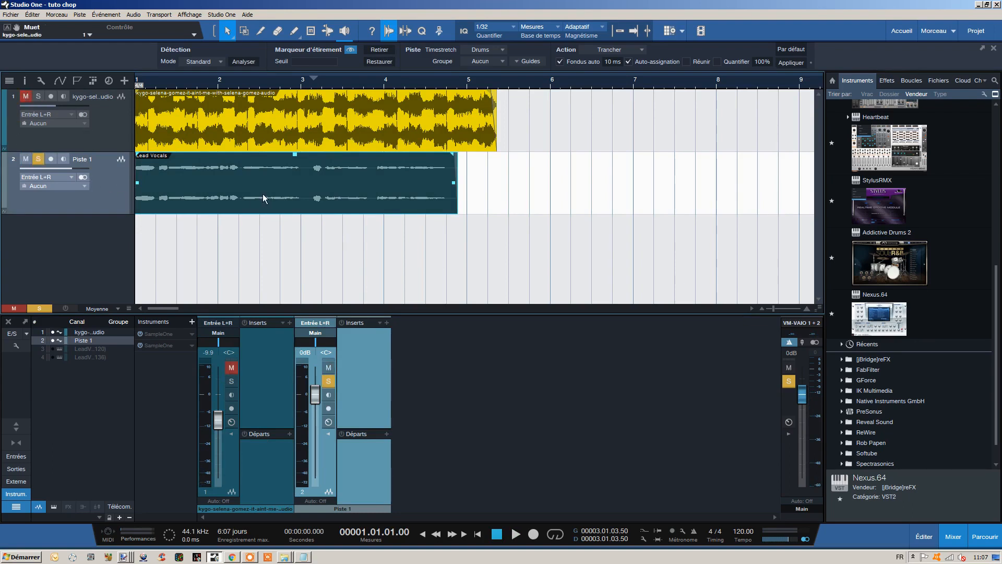
Play back the soloed Lead Vocals on Piste 1 from the start and stop it
left_click(511, 535)
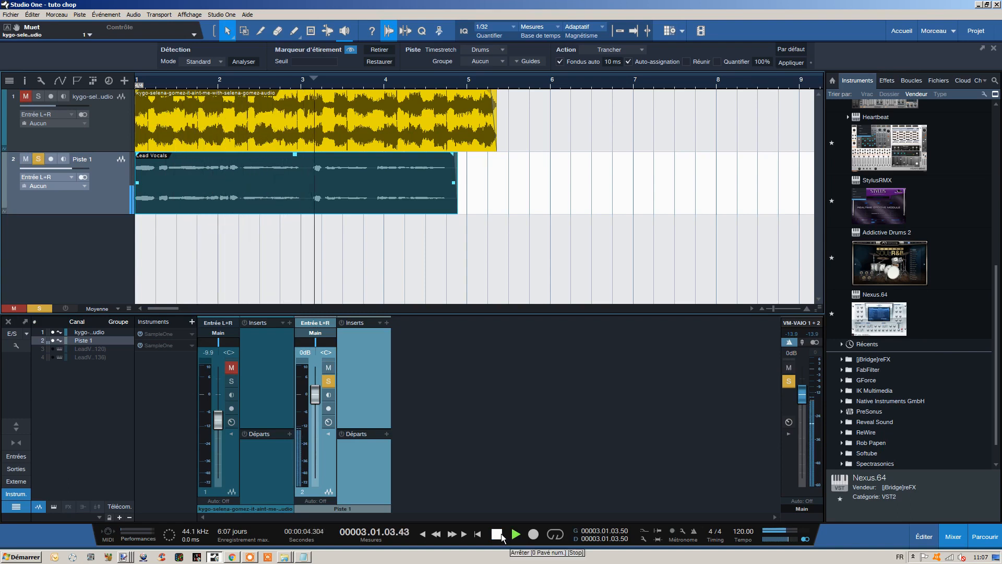
left_click(501, 535)
left_click(500, 535)
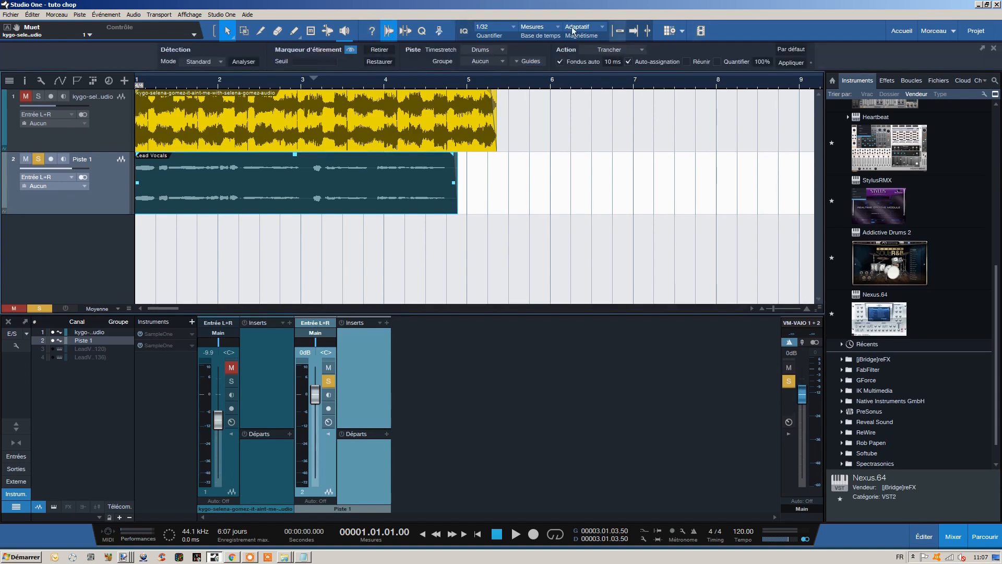
left_click(612, 50)
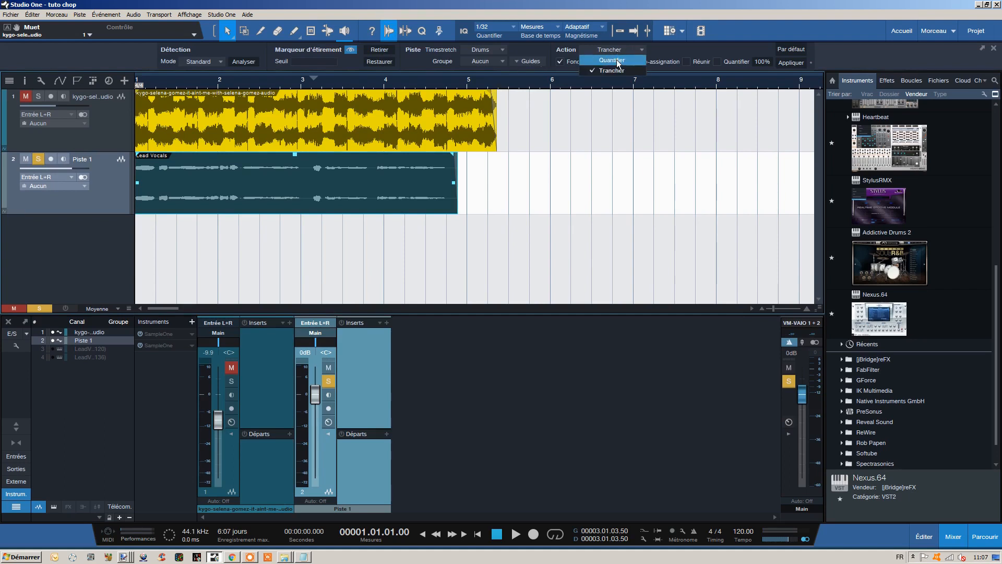
left_click(616, 60)
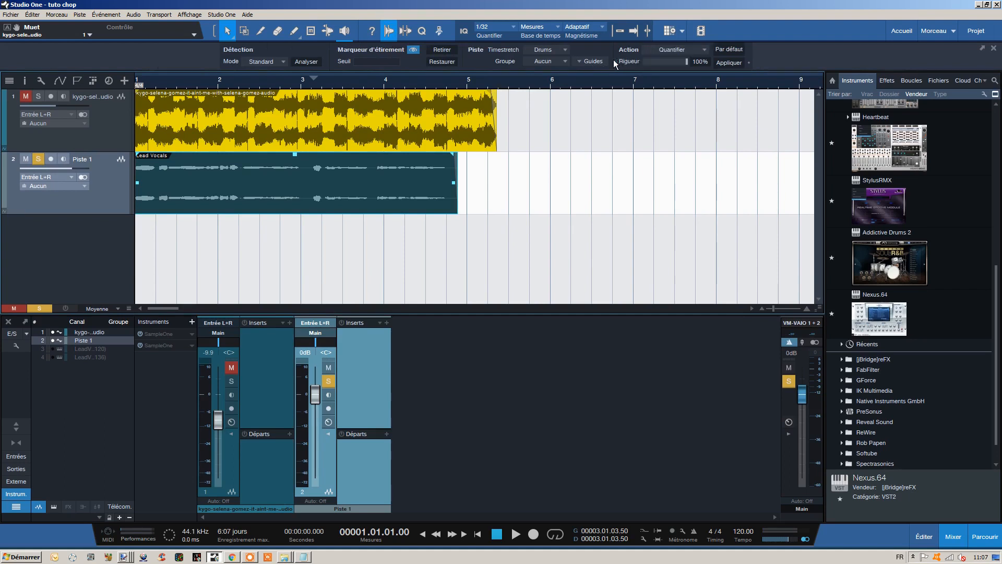
left_click(681, 47)
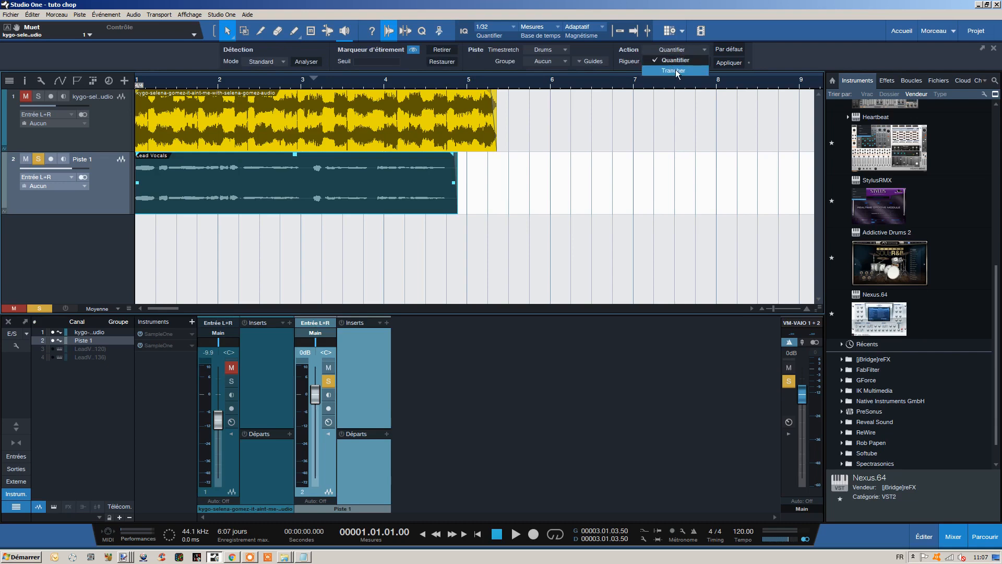
left_click(675, 70)
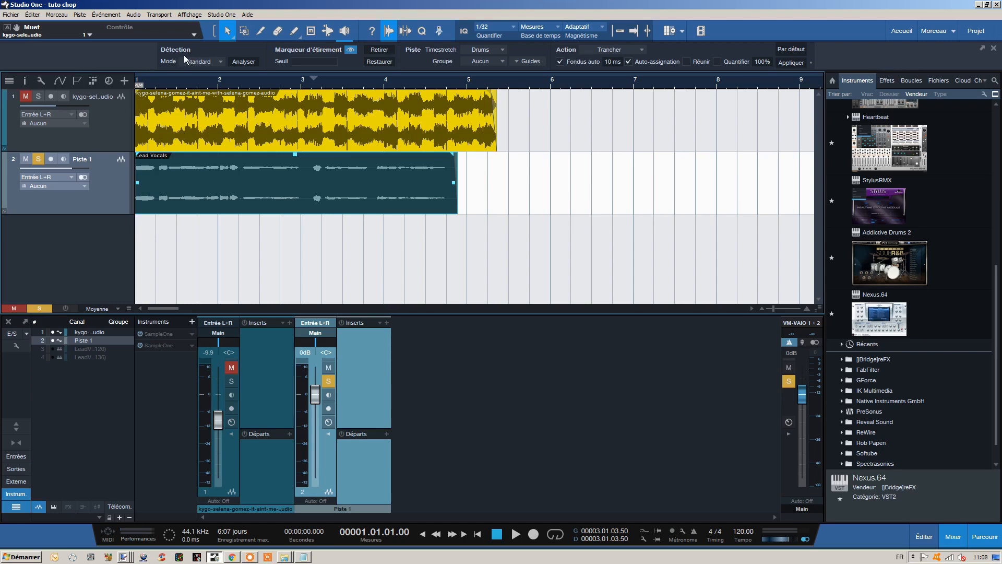
Analyze the Lead Vocals event for transients using the Standard detection mode
left_click(197, 62)
left_click(243, 61)
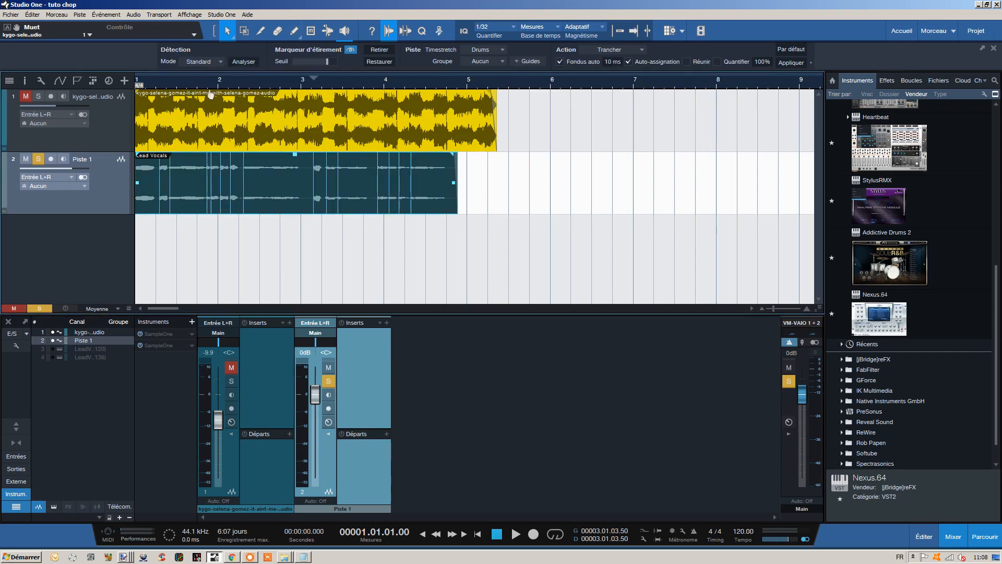
scroll(208, 96, "up", 5)
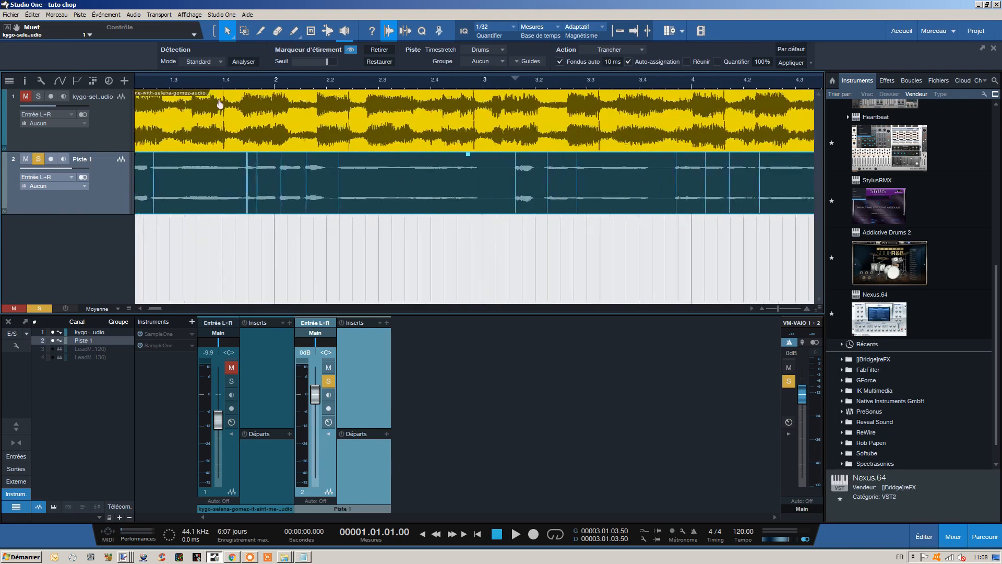
scroll(226, 109, "down", 5)
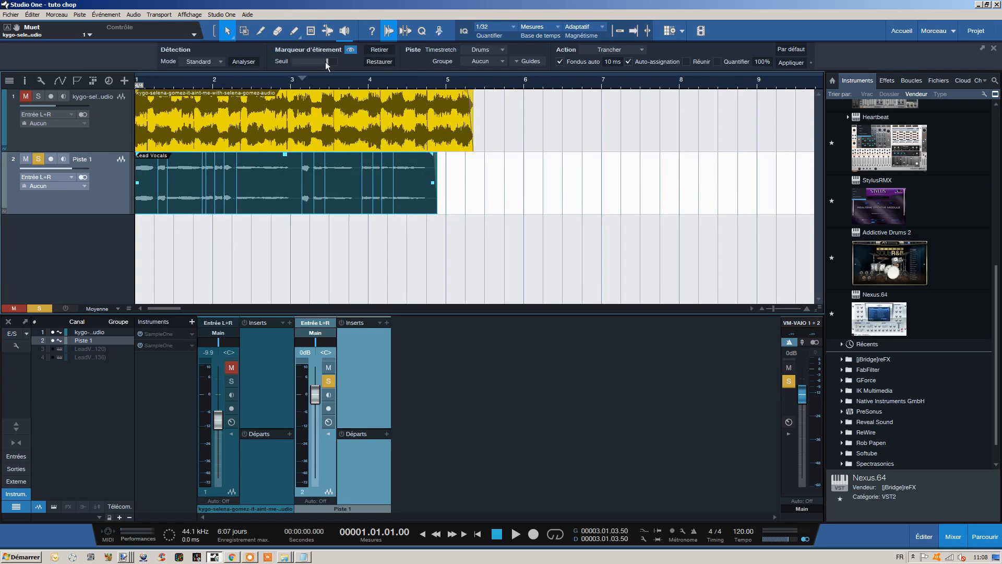
mouse_move(327, 61)
left_mouse_down()
mouse_move(306, 64)
mouse_move(337, 64)
mouse_move(328, 66)
left_mouse_up()
Delete one of the closely spaced bend markers in the Lead Vocals event, using the Bend tool
left_click_drag(197, 84, 277, 16)
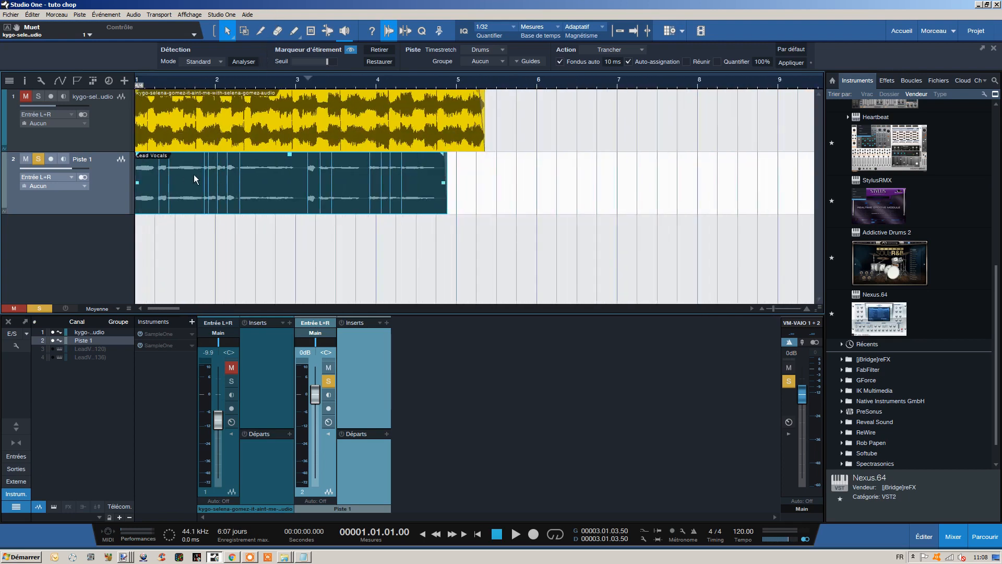
left_click_drag(201, 83, 267, 123)
left_click_drag(223, 81, 365, 158)
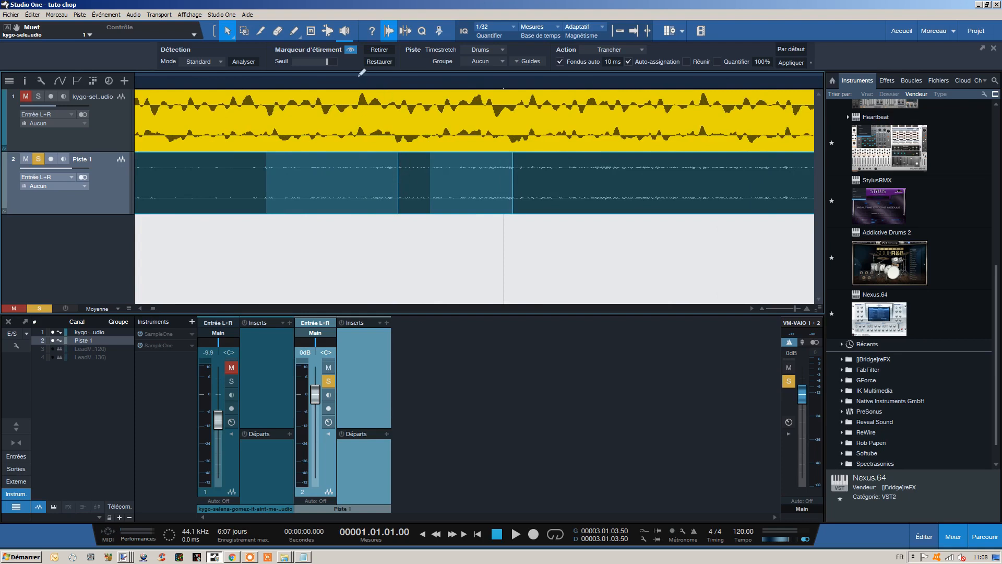
left_click(326, 31)
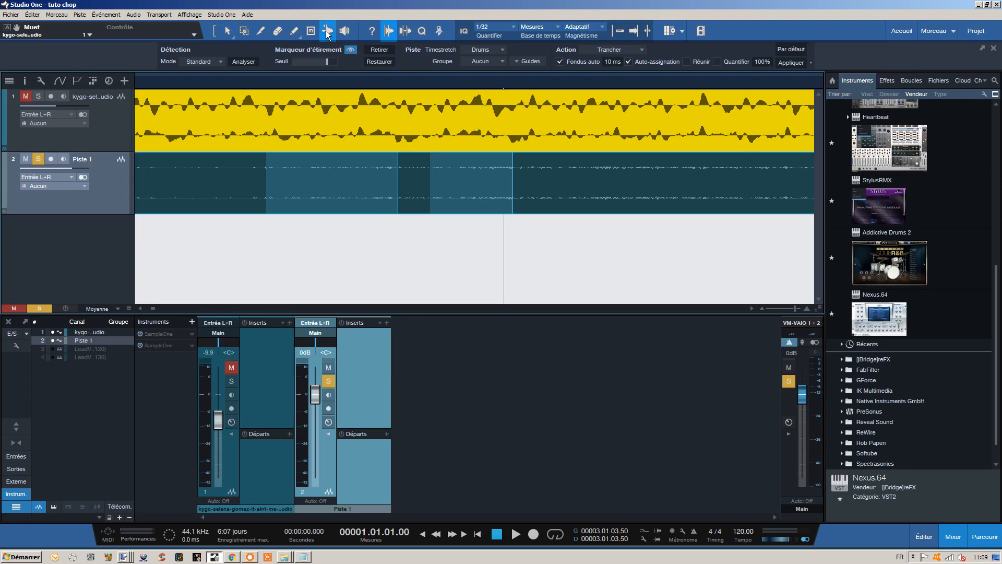
right_click(398, 178)
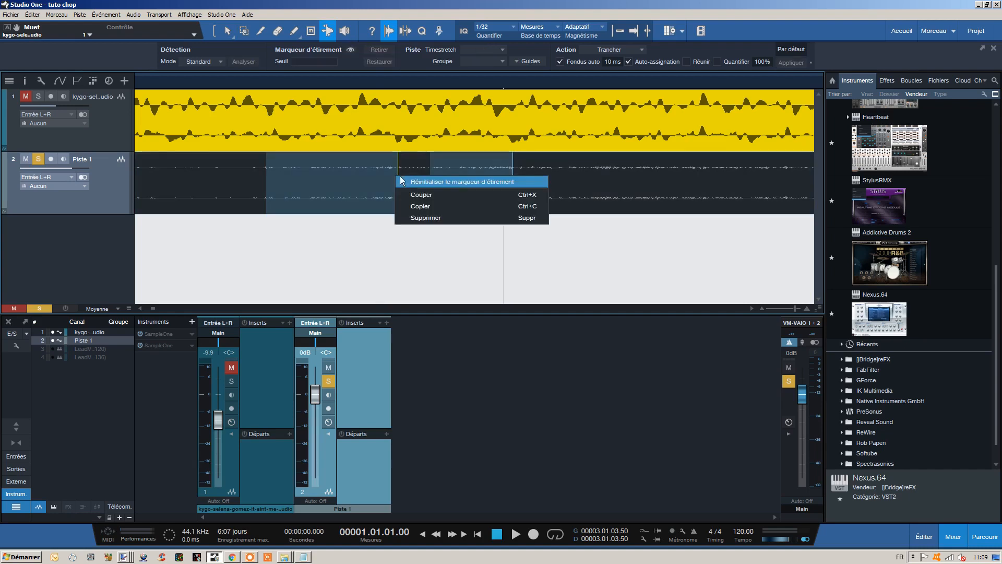
left_click(426, 217)
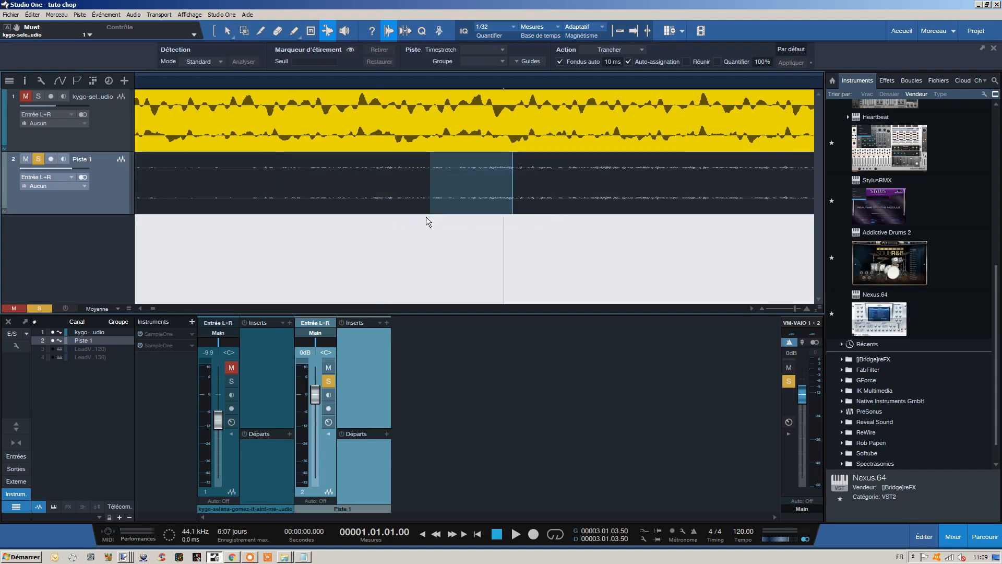
right_click(406, 238)
left_click(482, 246)
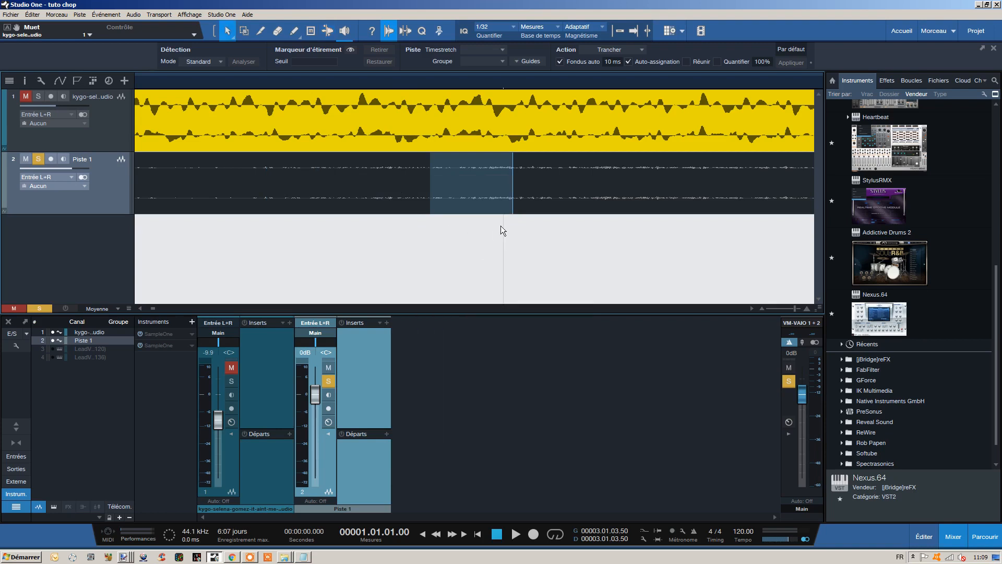
Examine the placement of the bend markers across the whole Lead Vocals event
key("w")
key("w")
key("w")
key("w")
key("w")
key("w")
key("w")
key("w")
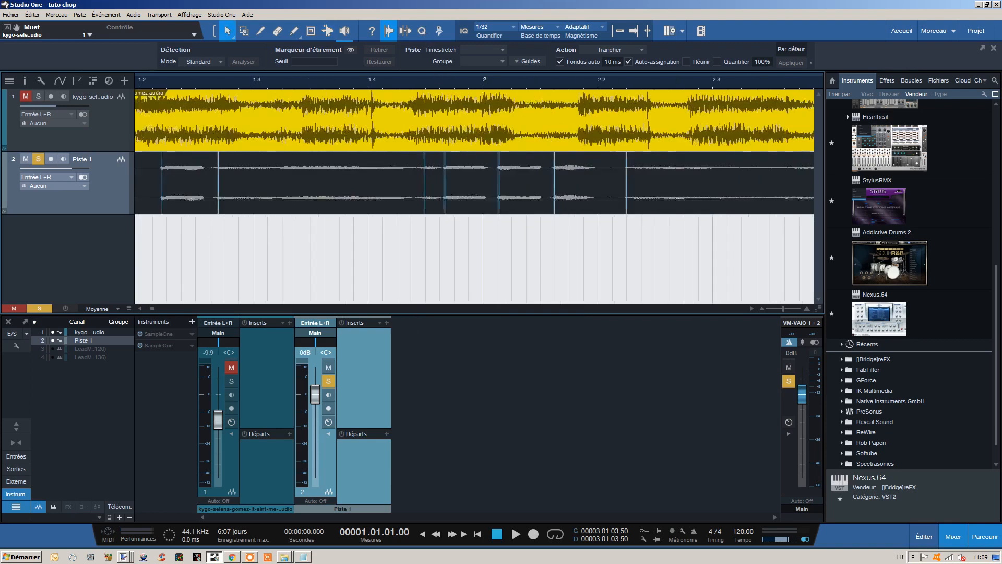
left_click(457, 176)
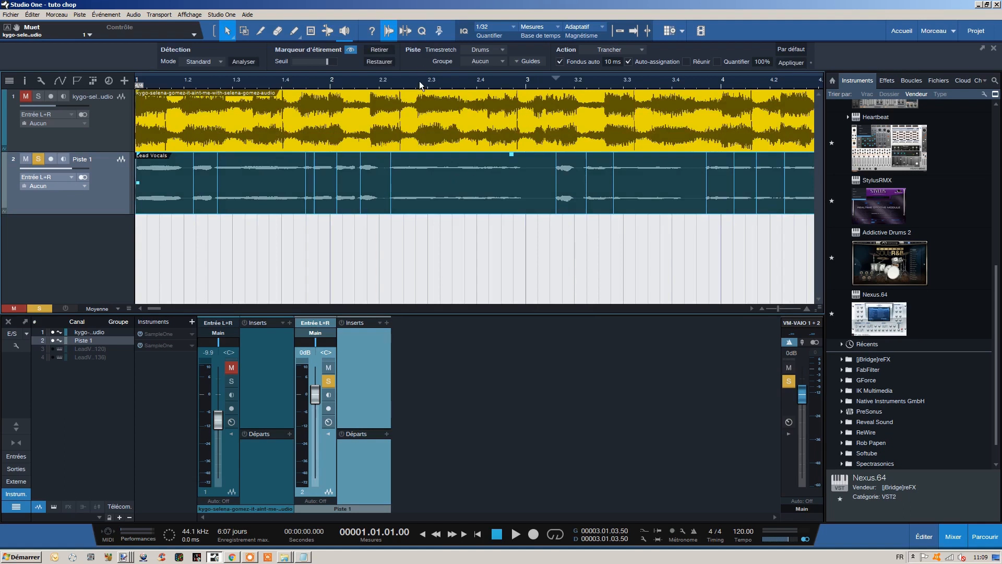
key("w")
key("w")
key("w")
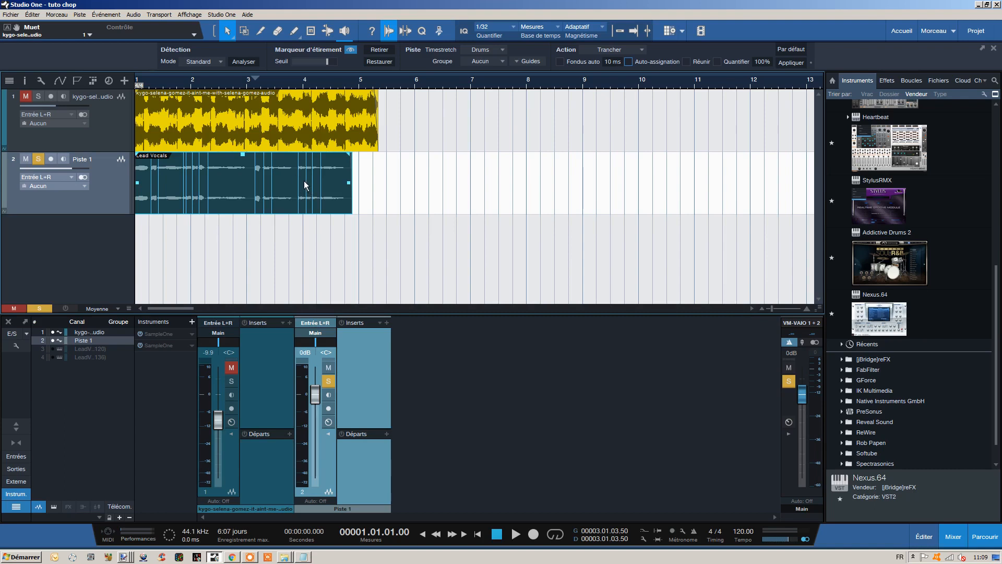
scroll(308, 137, "up", 10)
scroll(308, 137, "up", 2)
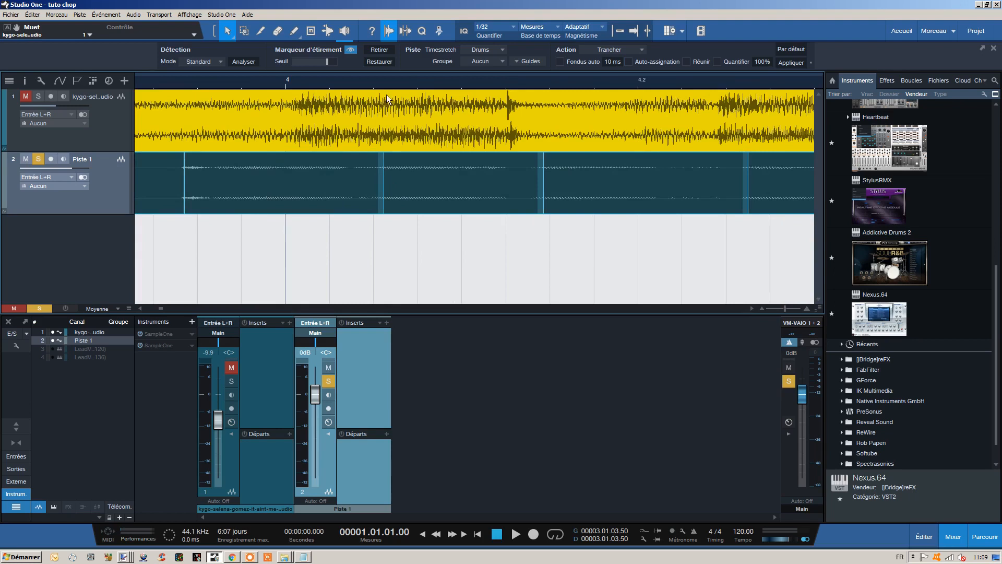
key("z")
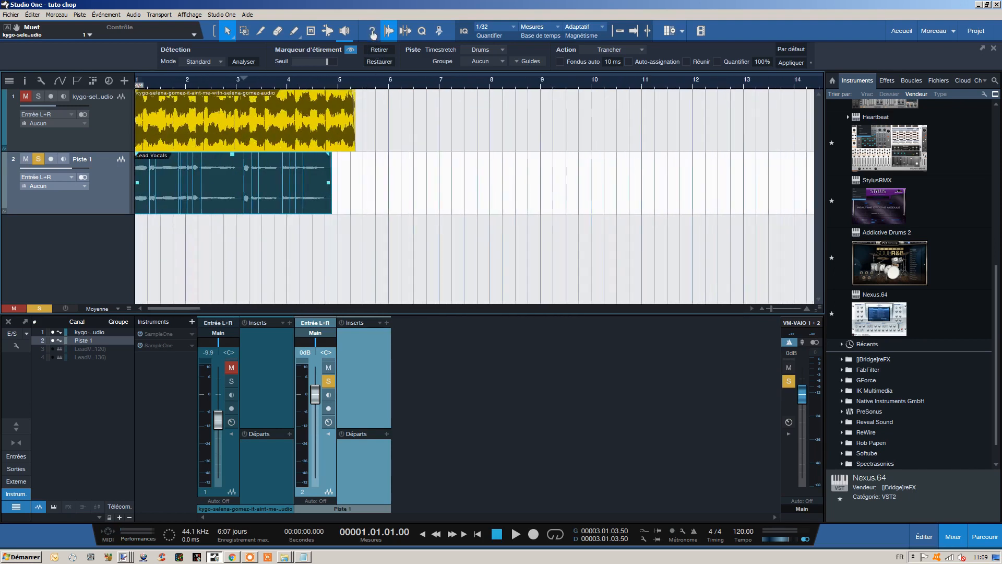
Slice the Lead Vocals event at its bend markers with automatic fades of 8 ms and auto-assignation enabled
left_click(560, 61)
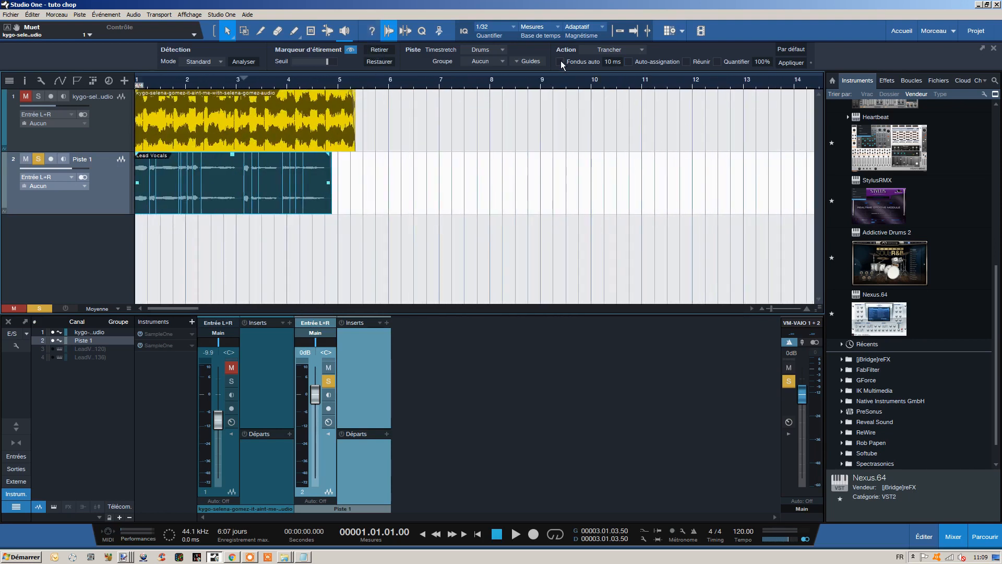
double_click(613, 61)
left_click(628, 62)
left_click(801, 63)
Send all the Lead Vocals slices on Piste 1 to a new SampleOne instrument
left_click_drag(183, 81, 240, 162)
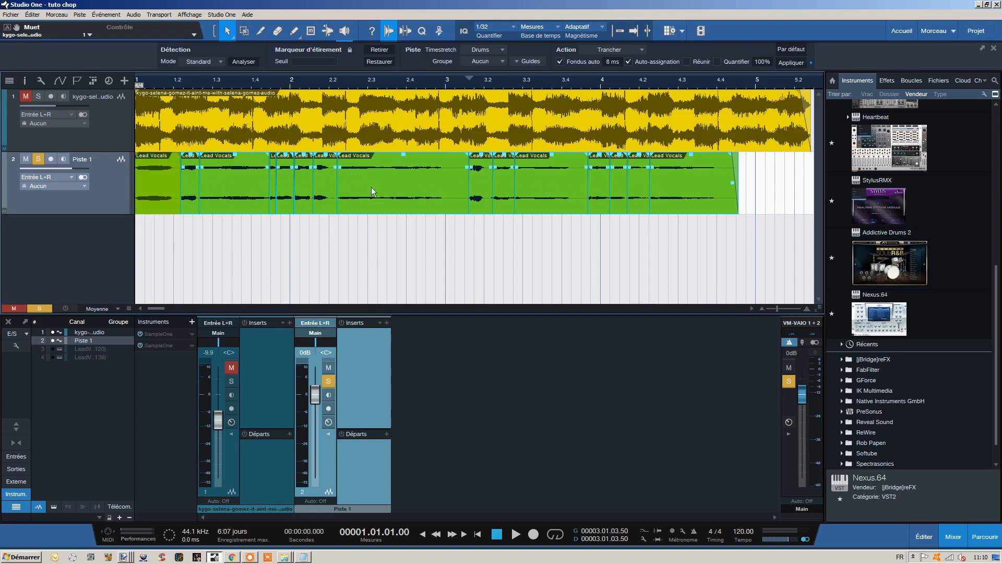
left_click_drag(475, 83, 486, 136)
left_click_drag(416, 84, 446, 170)
left_click_drag(411, 81, 412, 40)
left_click(415, 254)
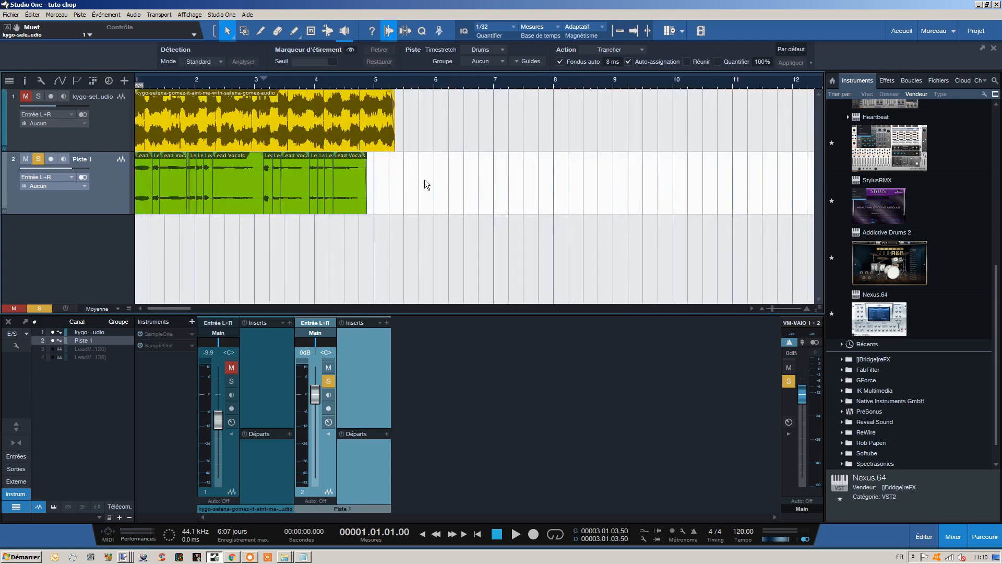
left_click_drag(425, 180, 130, 197)
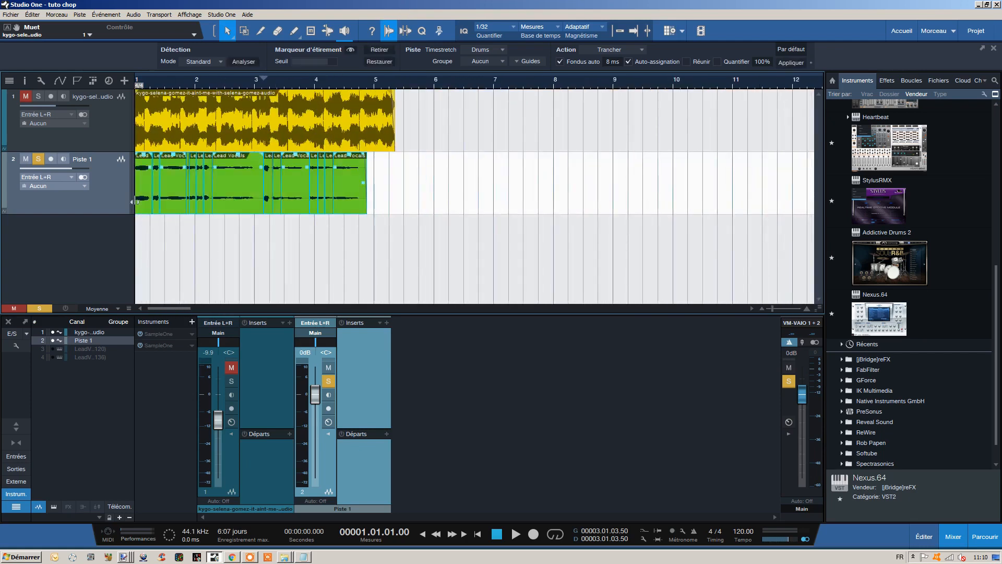
right_click(226, 187)
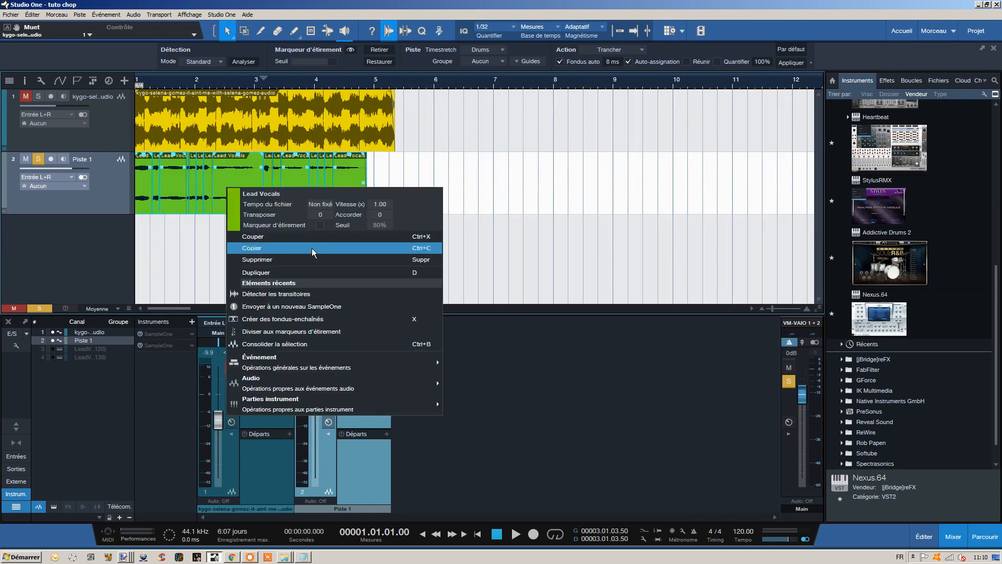
mouse_move(264, 386)
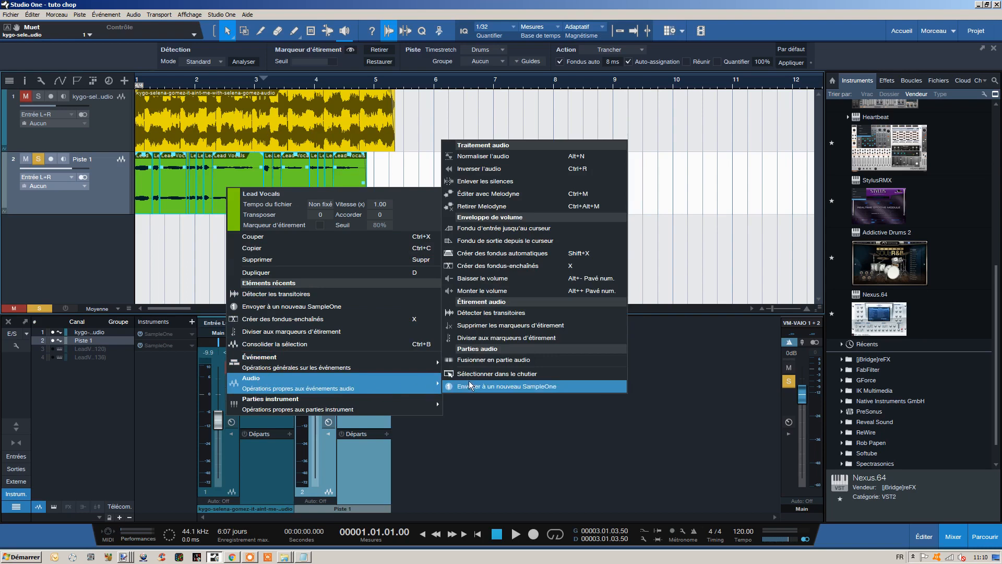
left_click(534, 390)
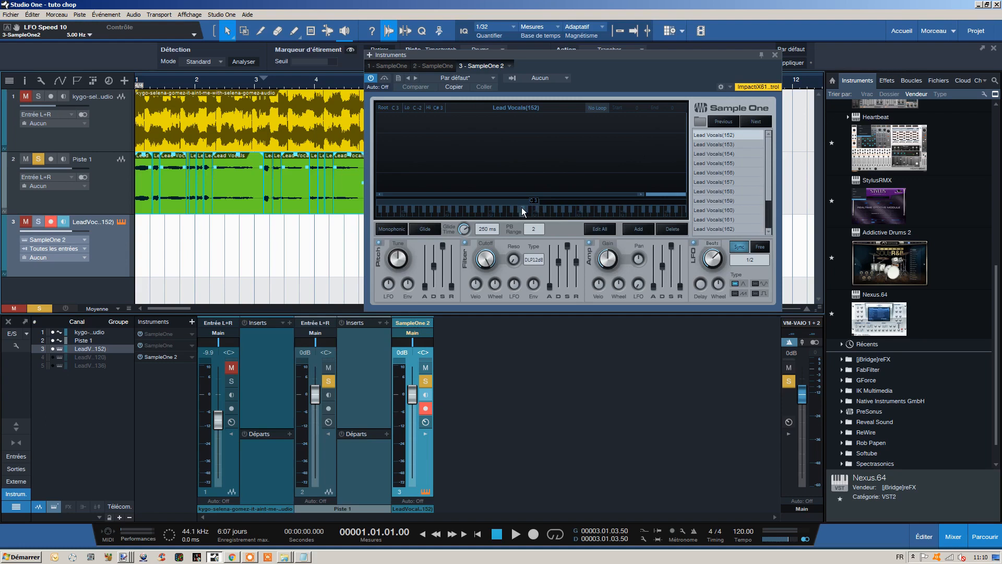
Mute the Piste 1 track and expand the SampleOne 2 mixer channel to show its inserts
left_click(26, 159)
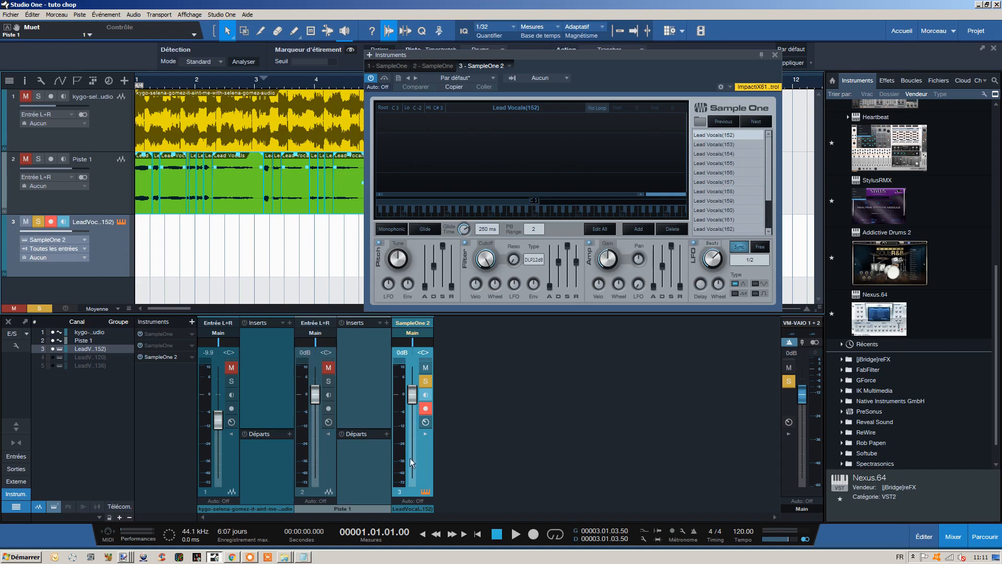
left_click(425, 435)
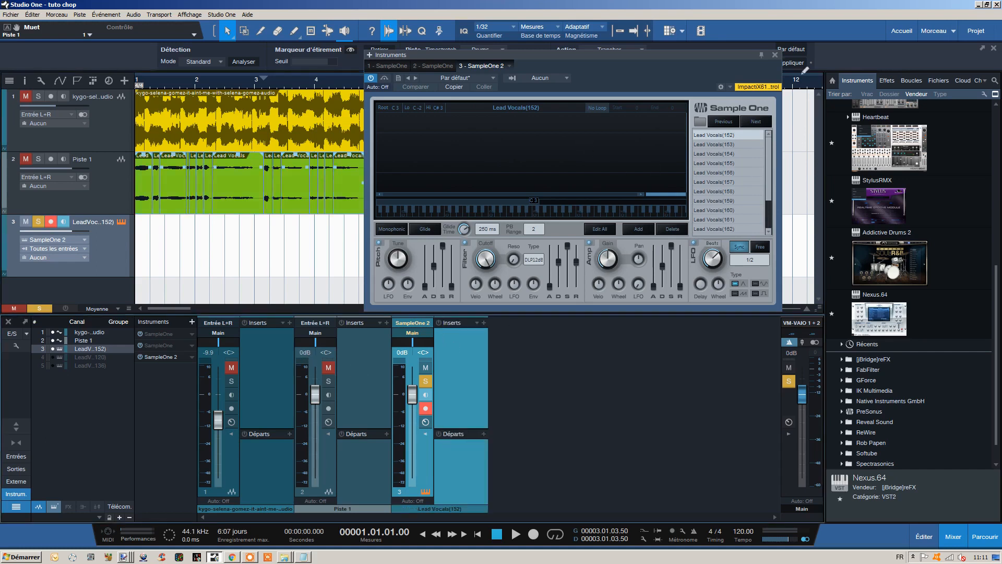
left_click(775, 54)
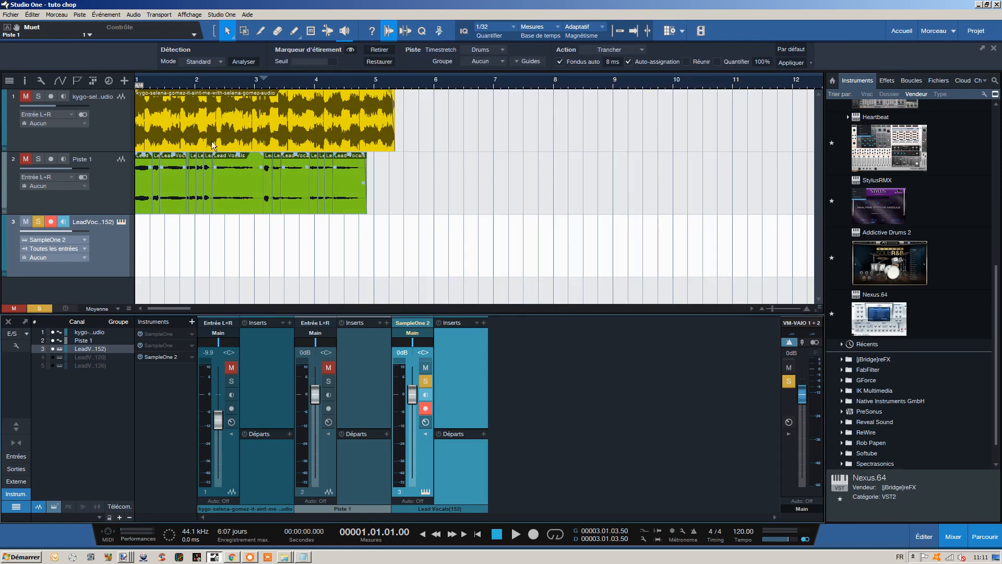
Insert OneKnob Wetter Stereo on the SampleOne 2 channel and set its Wetter amount to 4.0
left_click(483, 323)
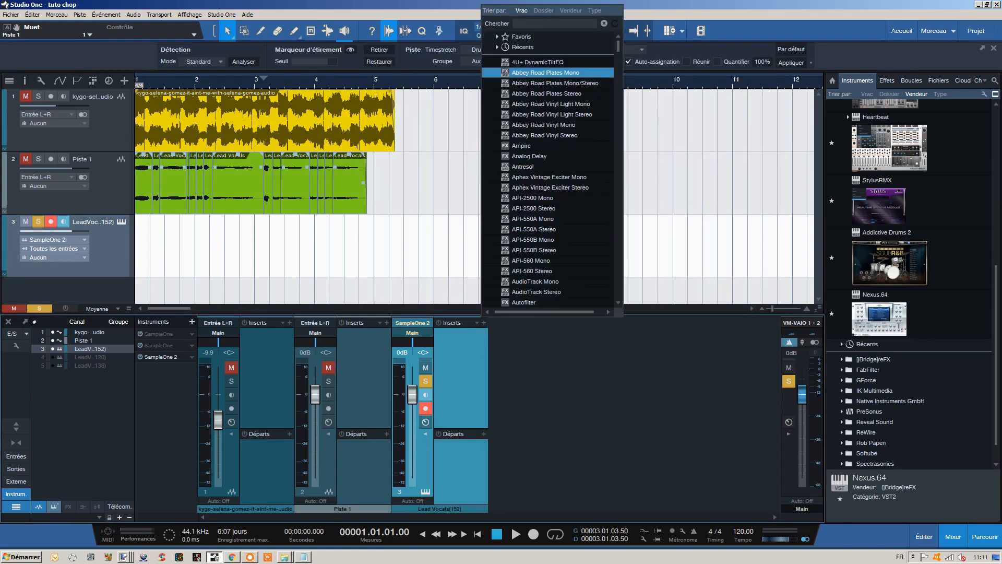
type("one")
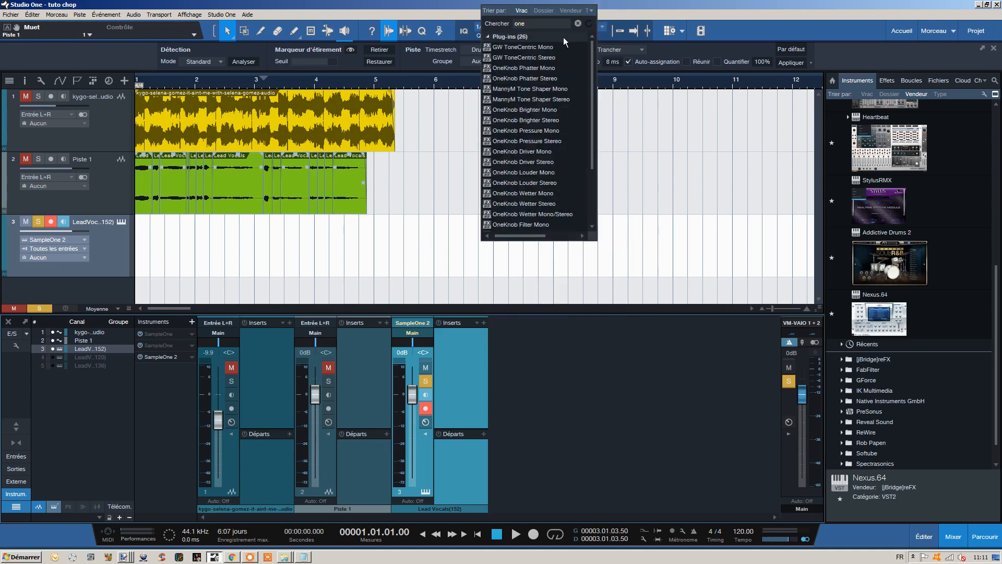
left_click(544, 205)
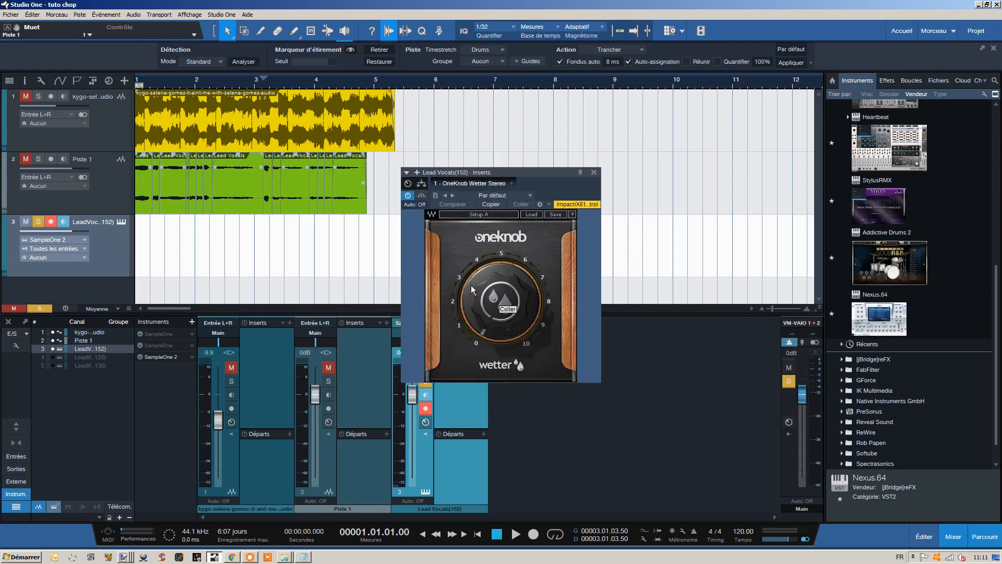
left_click_drag(572, 174, 608, 169)
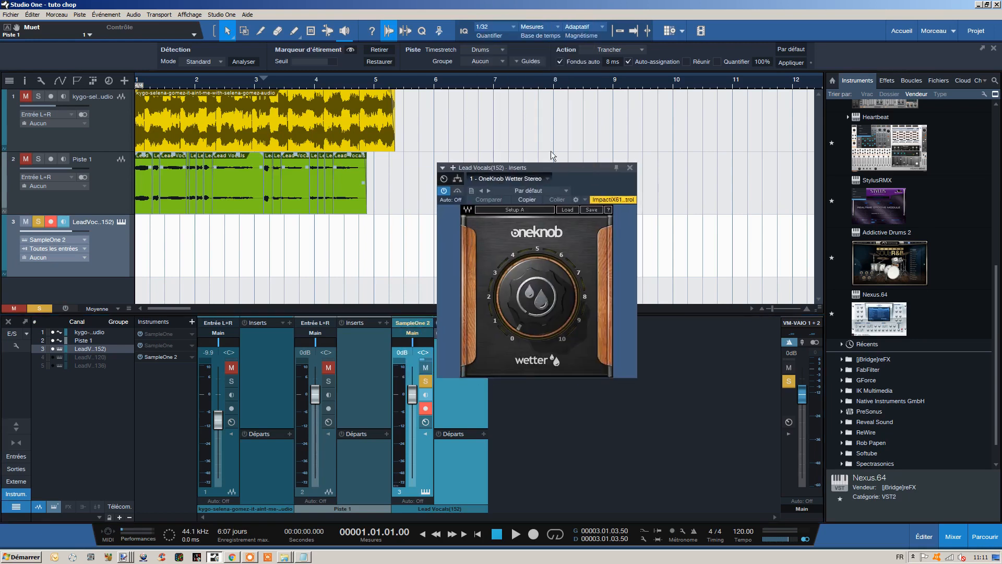
left_click_drag(537, 316, 537, 268)
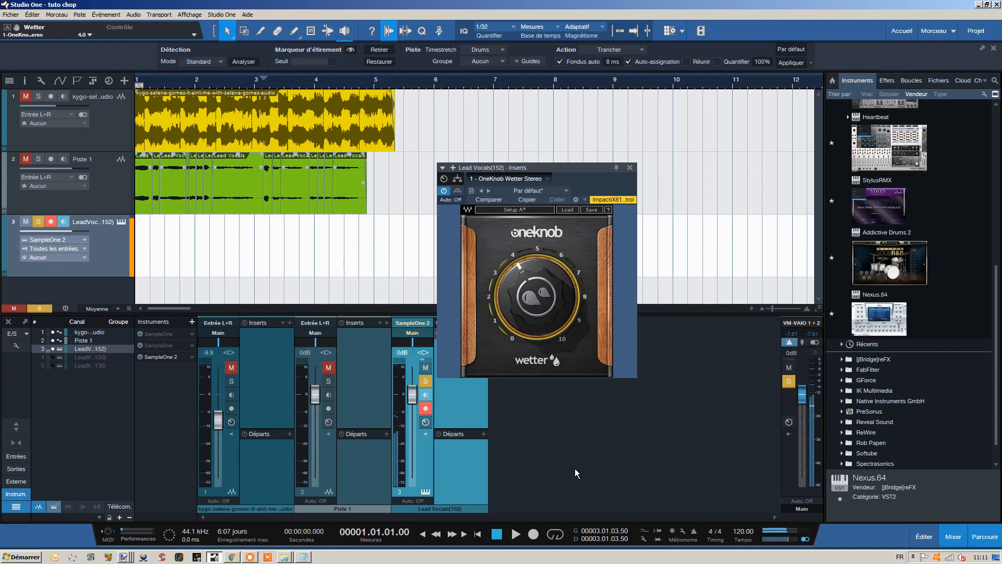
left_click(630, 168)
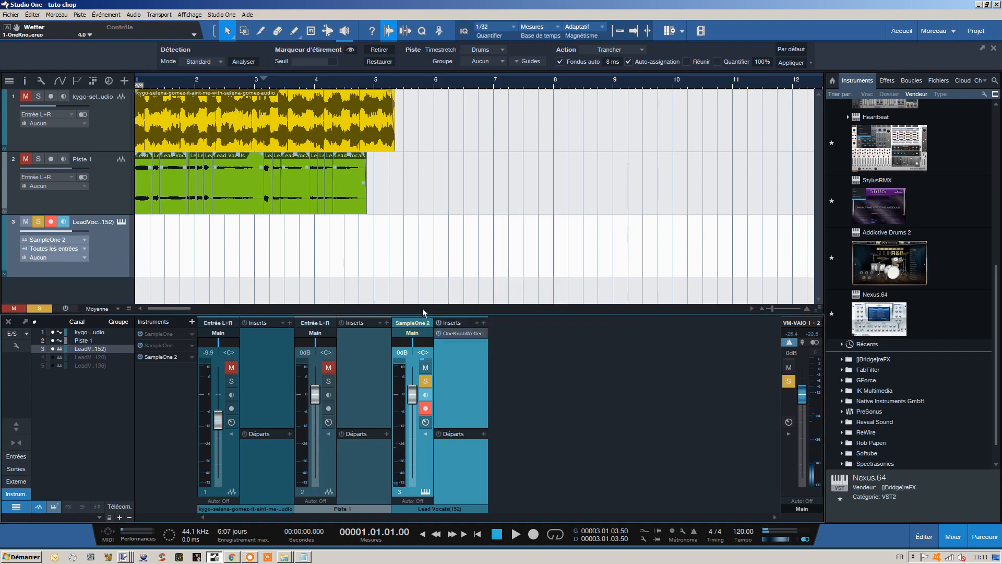
Add OneKnob Pumper Stereo as the second insert on the SampleOne 2 channel and set its Pump amount to 1.5
left_click(484, 323)
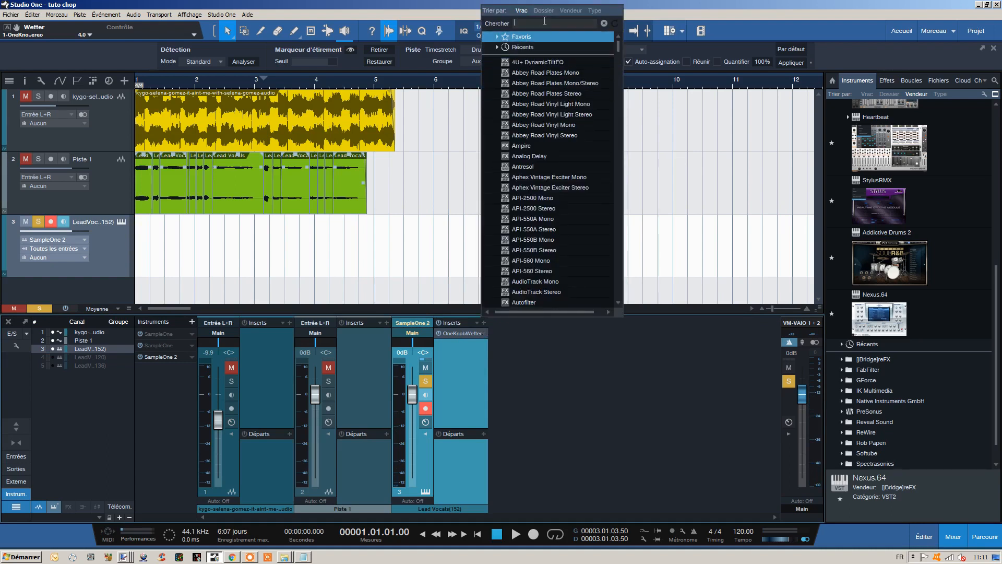
type("one")
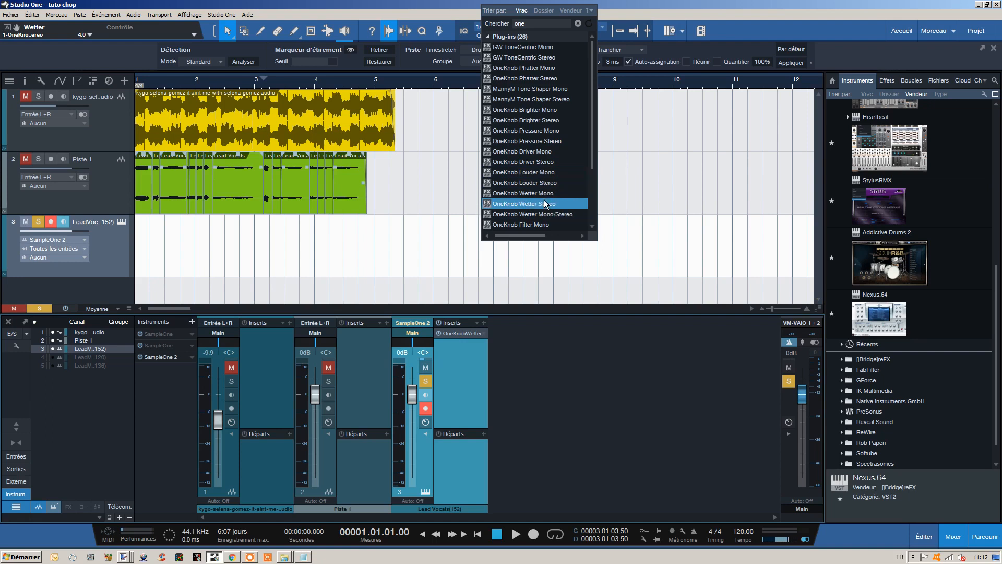
scroll(547, 143, "down", 2)
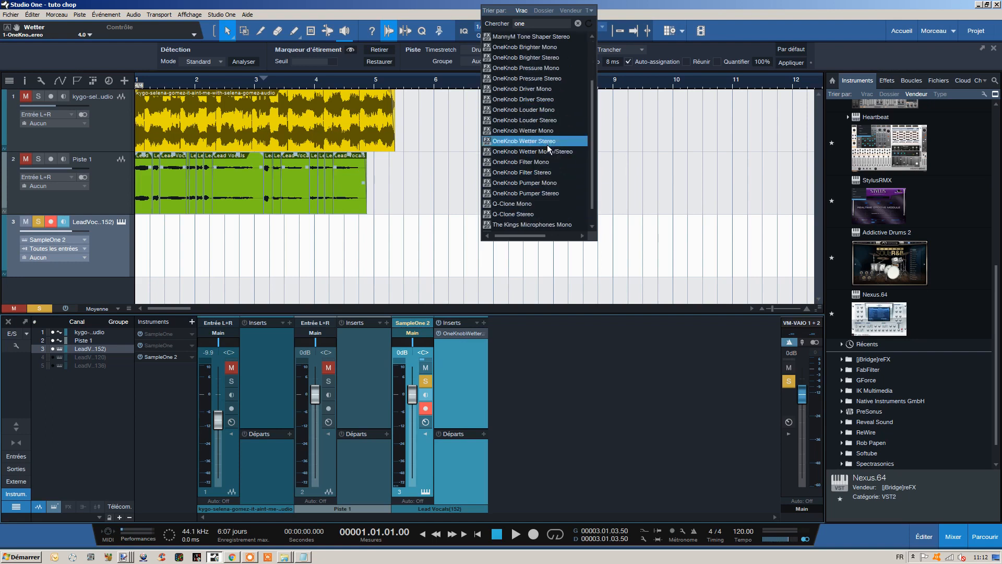
left_click(540, 193)
left_click_drag(551, 177, 626, 122)
left_click_drag(593, 247, 602, 228)
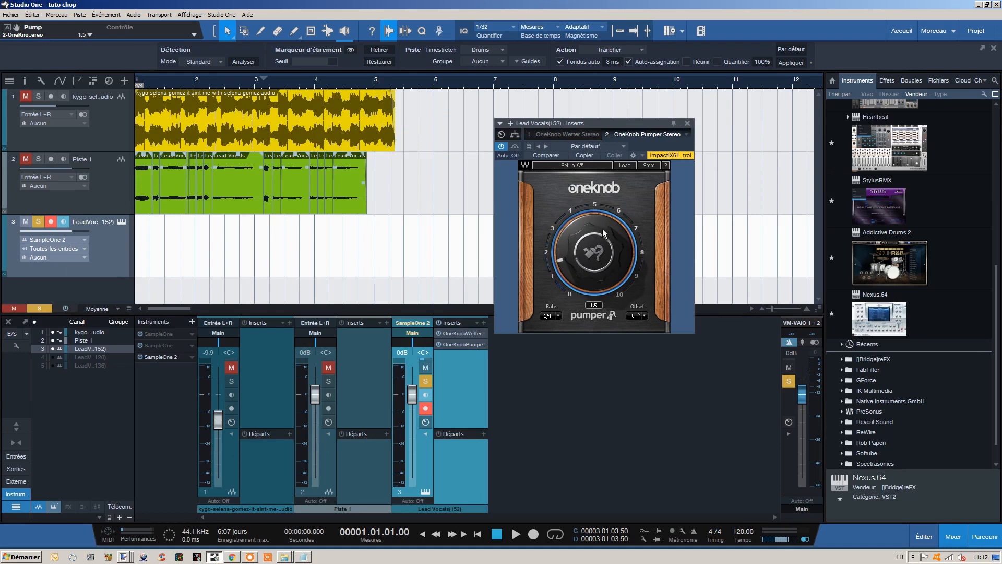
left_click(687, 123)
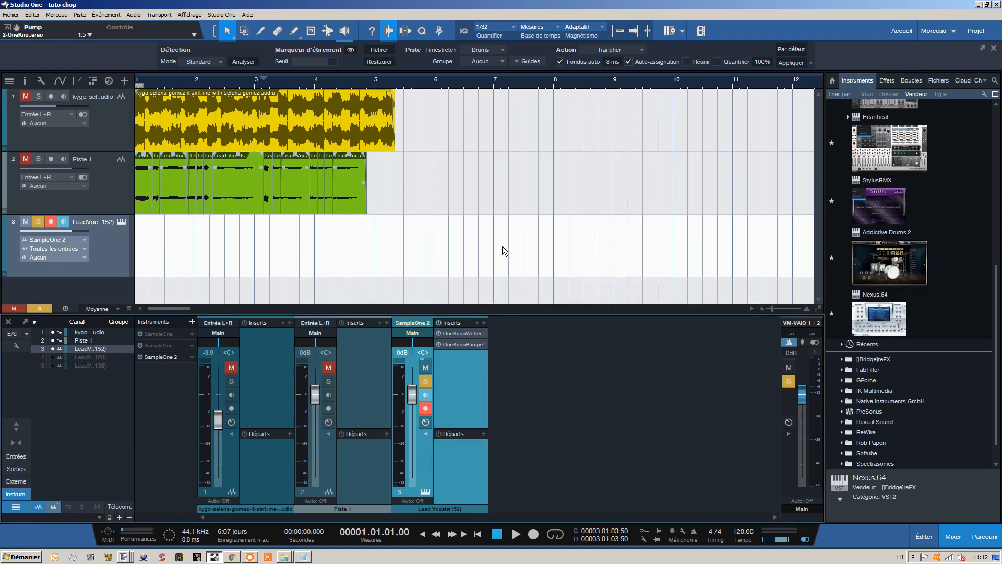